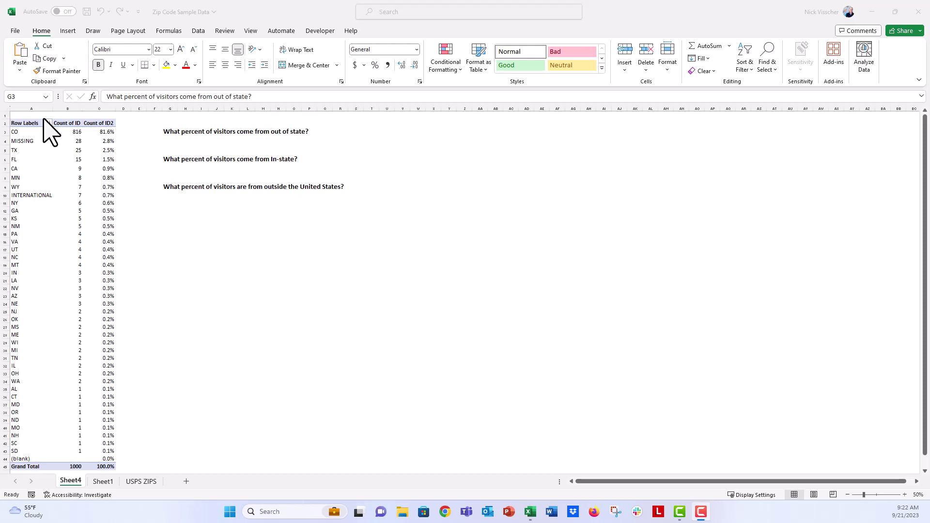
- Uncheck MISSING in the Row Labels filter so the pivot totals 972 visitors
left_click(16, 124)
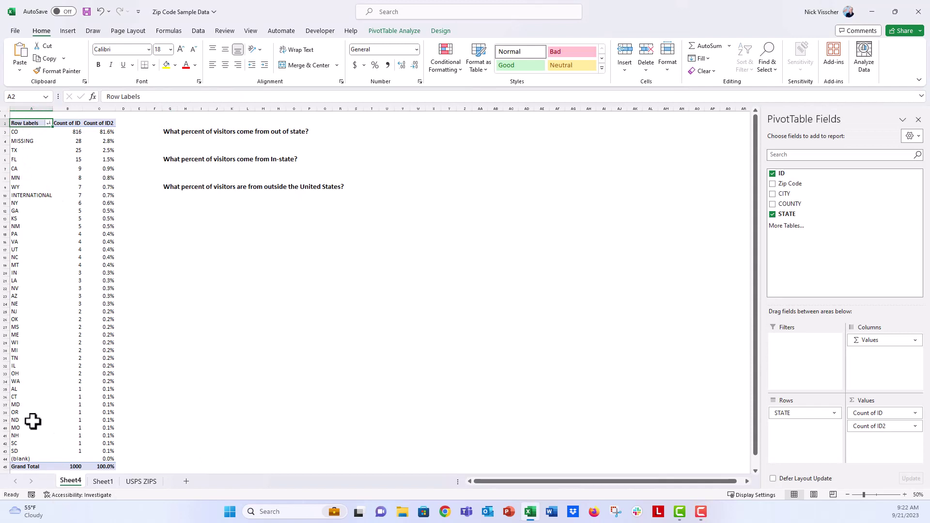
left_click(37, 129)
left_click_drag(39, 141, 102, 141)
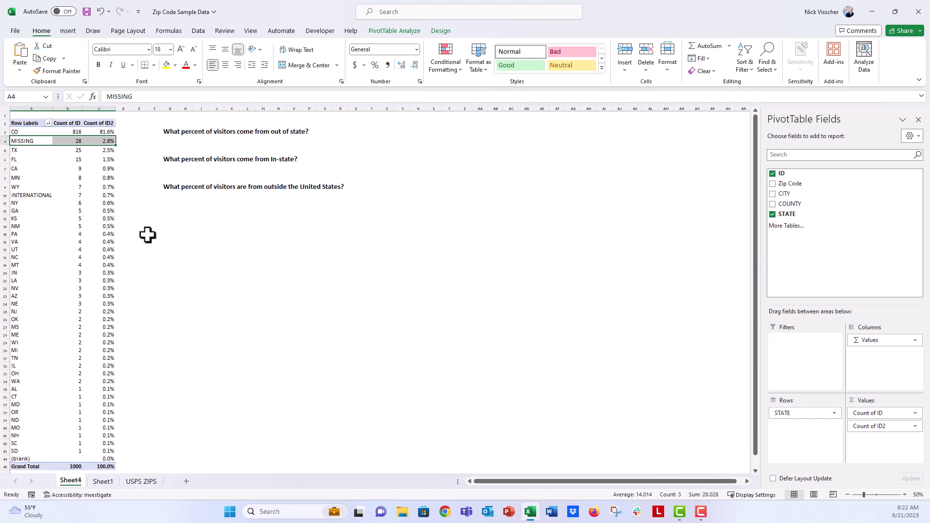
left_click(48, 123)
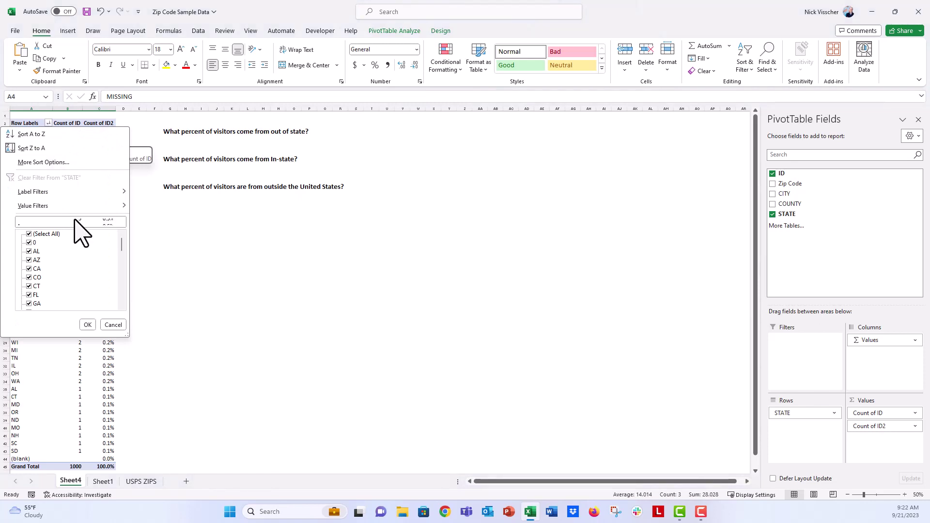
scroll(123, 248, "down", 1)
left_click_drag(122, 247, 123, 301)
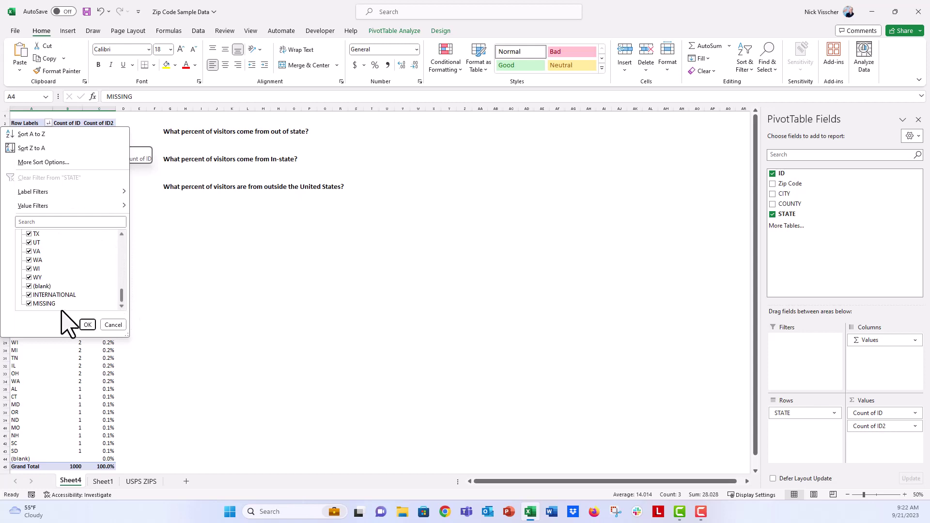
left_click(29, 304)
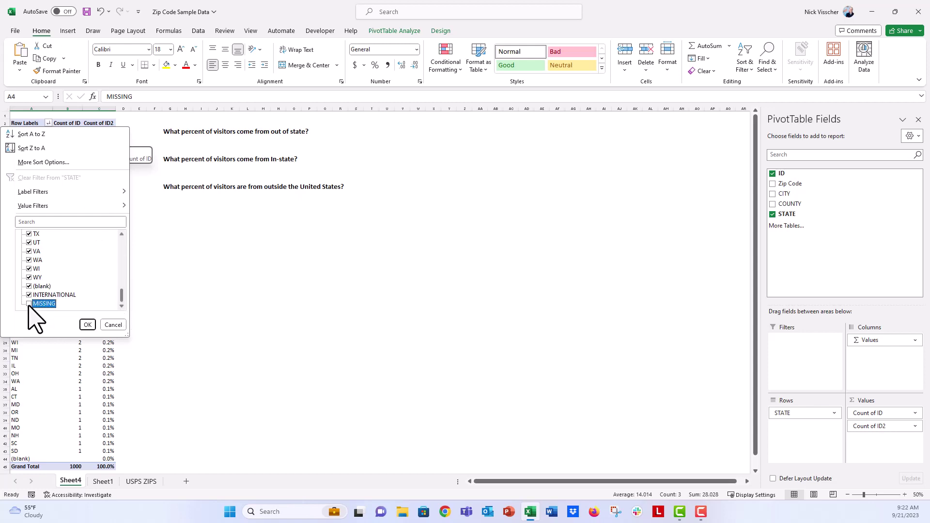
left_click(87, 325)
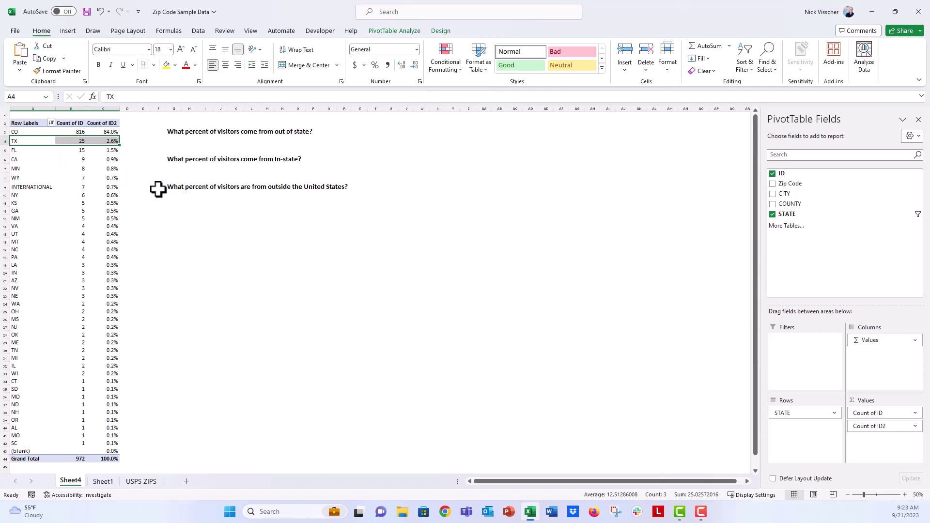
- Enter 84% in G7, the in-state answer, after checking CO's percentage
left_click(174, 168)
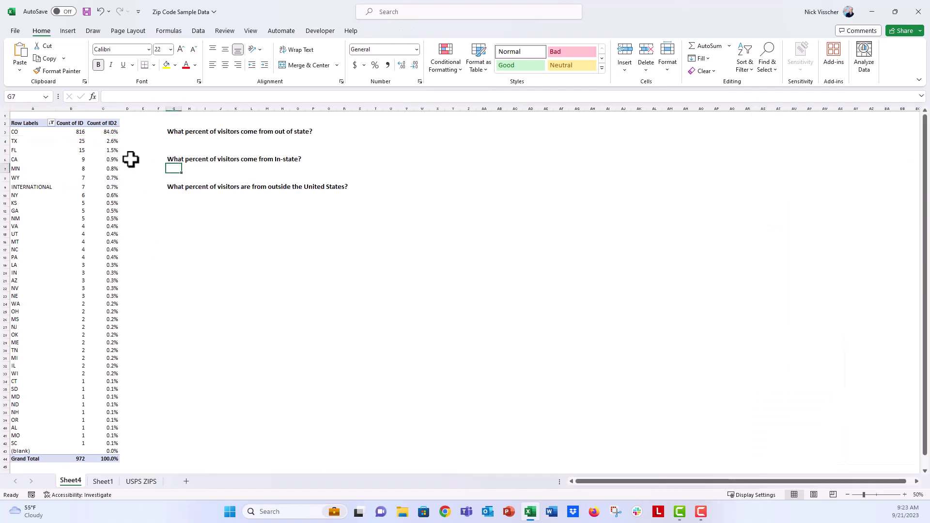
left_click(111, 131)
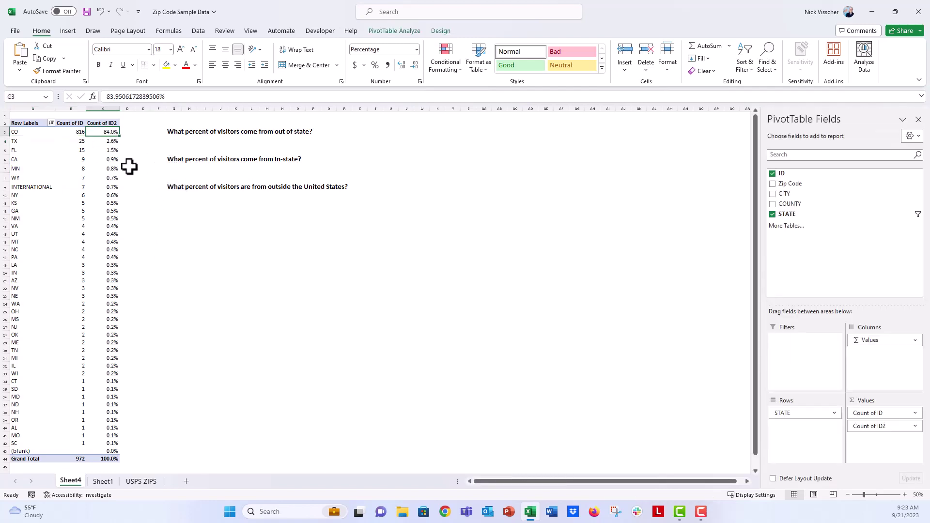
left_click(173, 168)
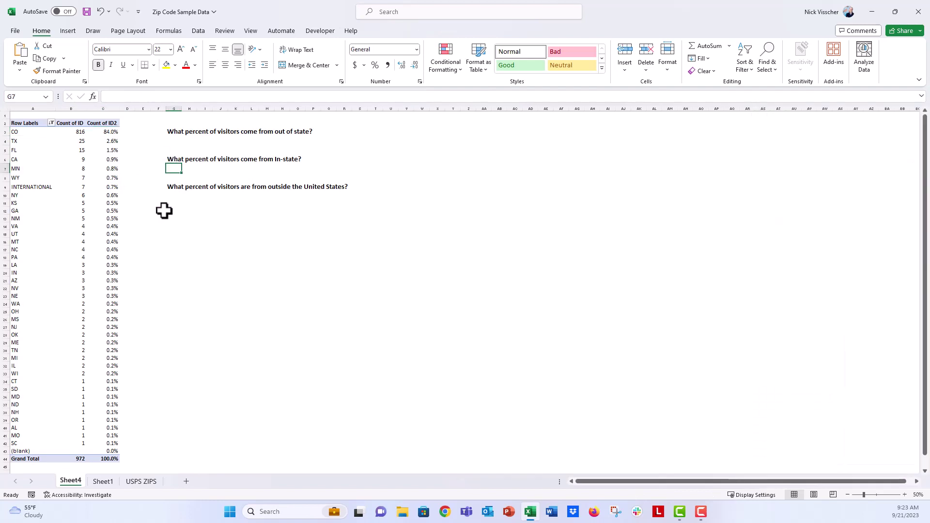
type("84%")
key("Return")
key("Up")
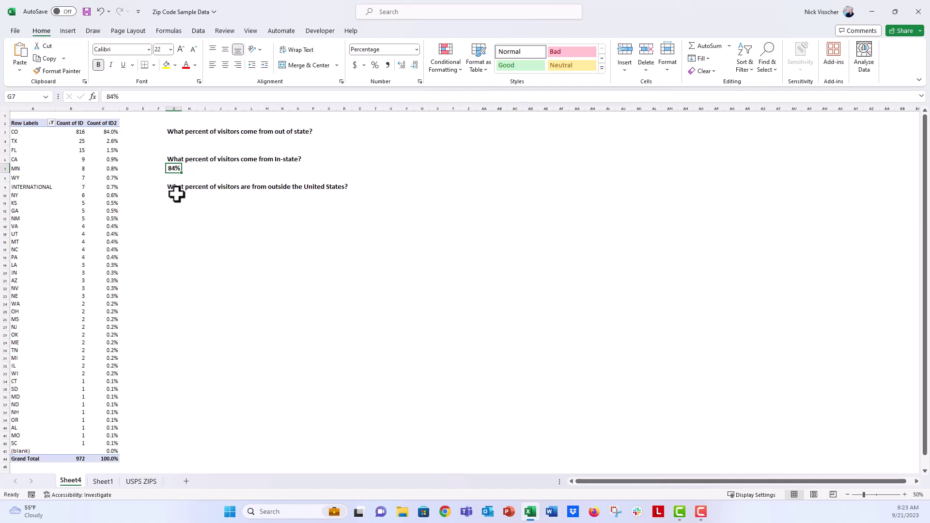
- Enter 1% in G10, the outside-US answer, after checking the INTERNATIONAL count
left_click(176, 194)
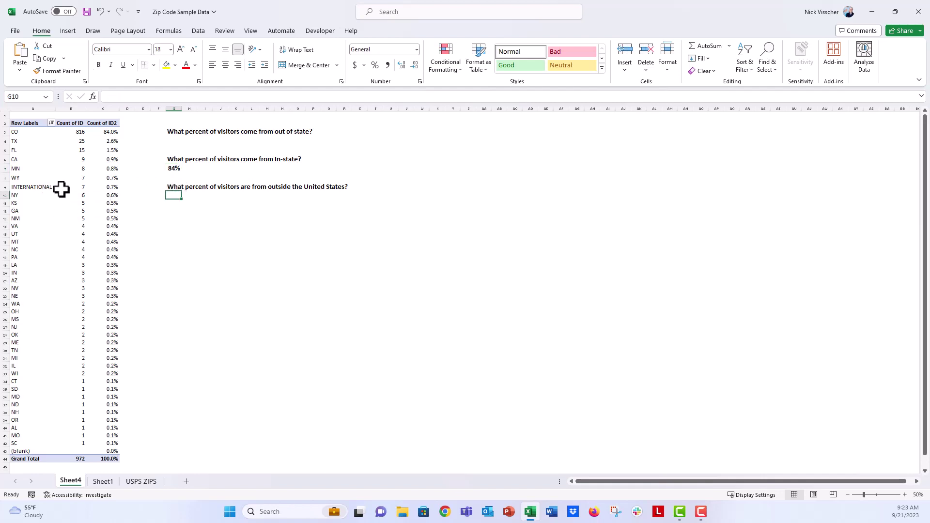
left_click(79, 188)
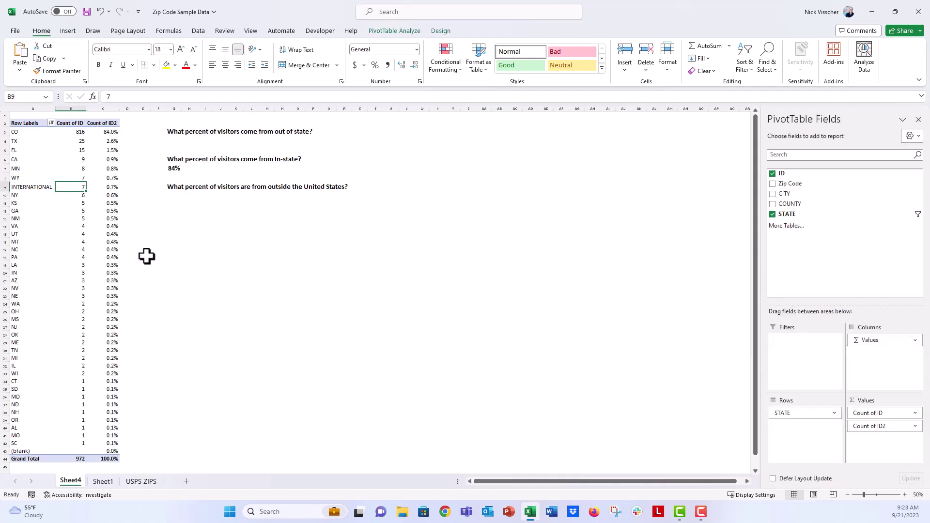
left_click(169, 194)
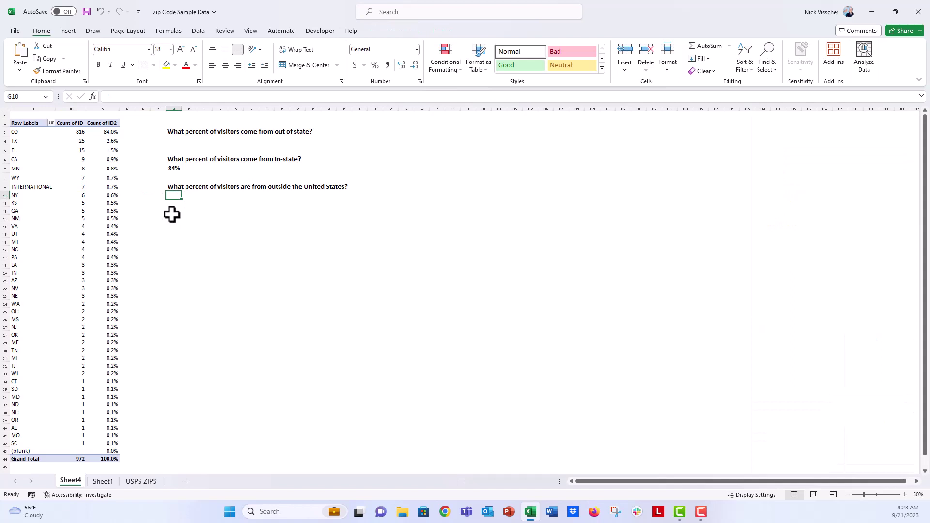
type("1%")
key("ctrl+Return")
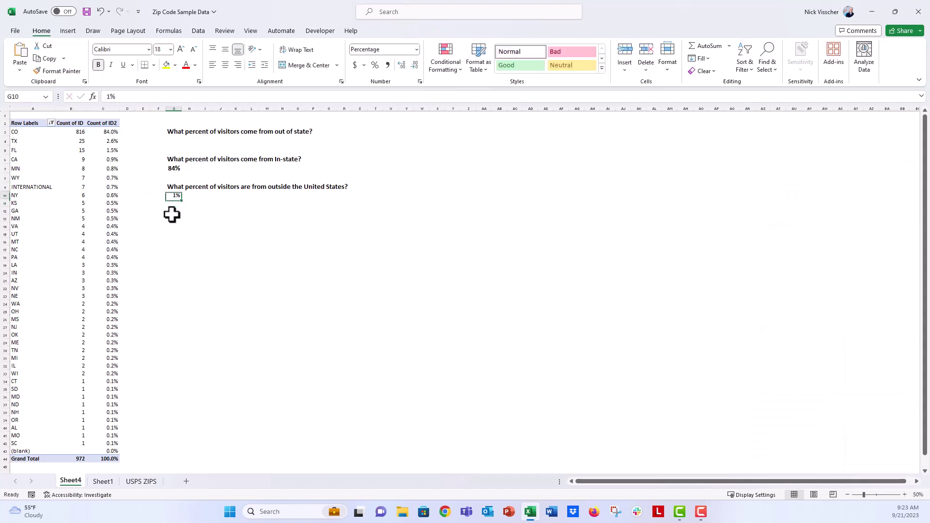
key("Up")
key("Up")
- Select state labels TX through WY plus NY downward, skipping CO, INTERNATIONAL and blank
left_click(175, 141)
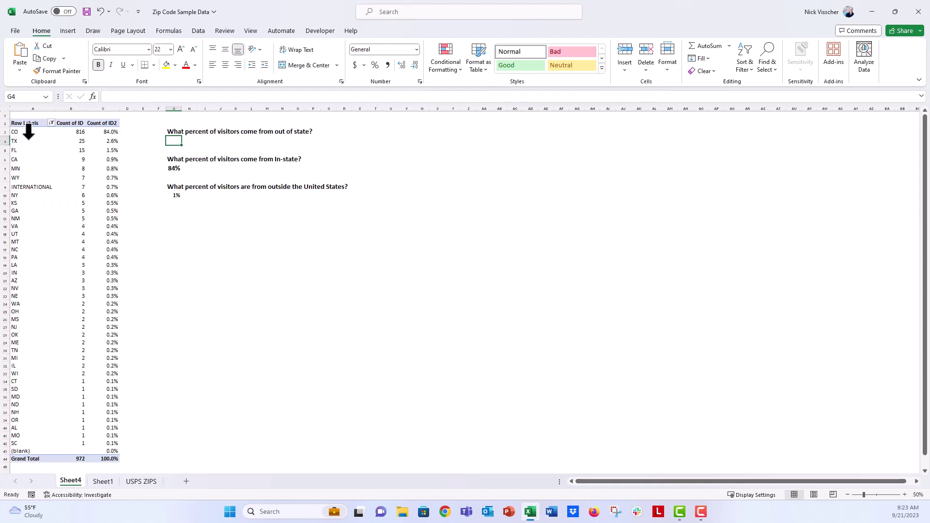
left_click(27, 143)
left_click_drag(27, 142, 28, 176)
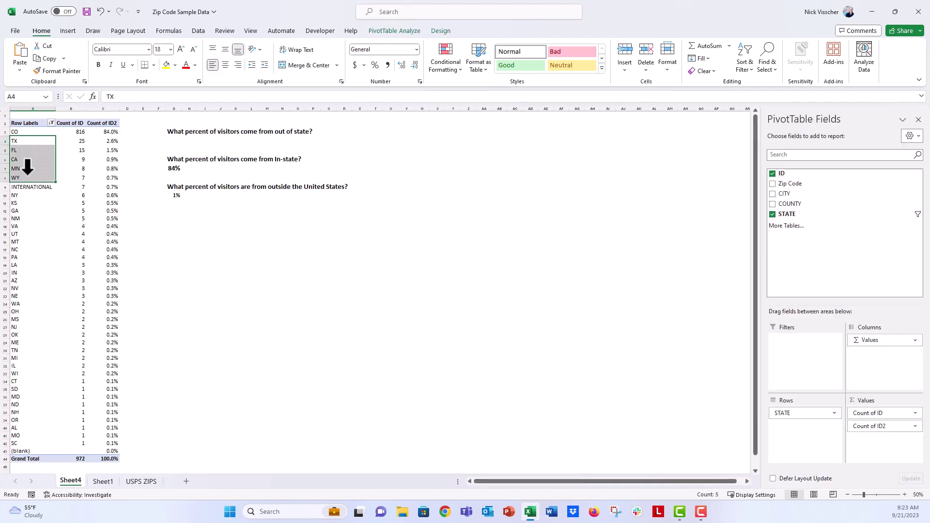
right_click(42, 142)
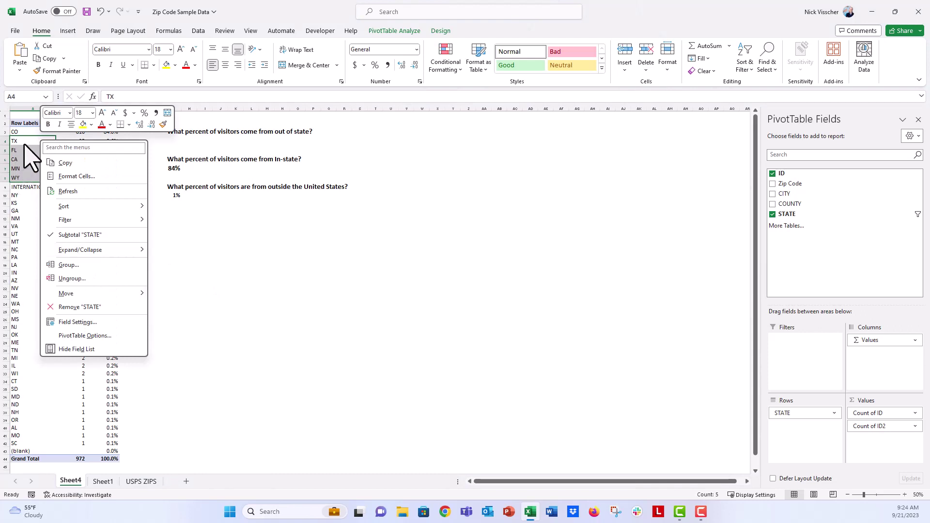
key("Escape")
left_click_drag(37, 140, 33, 176)
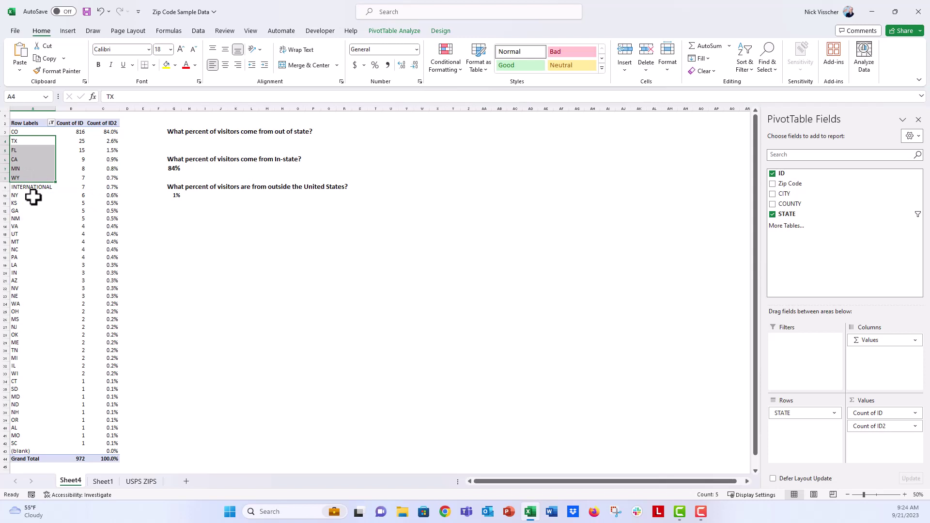
left_click_drag(32, 195, 33, 441)
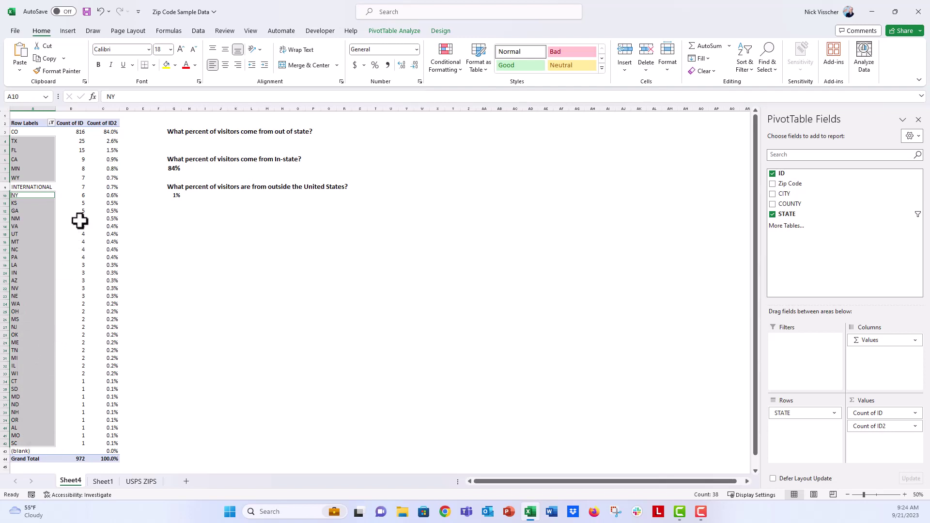
- Group the selected states, collapse Group1 and rename it 'Out of State' (149 visitors, 15.3%)
right_click(47, 144)
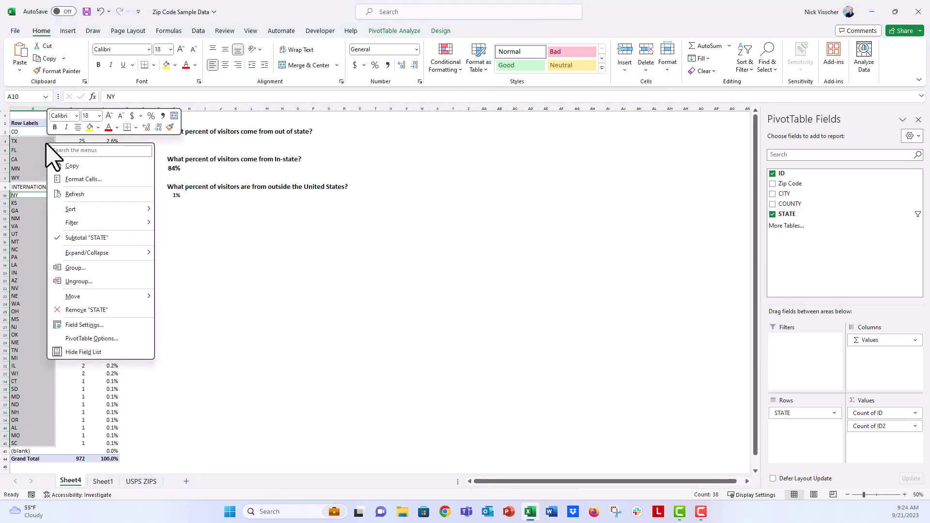
left_click(125, 268)
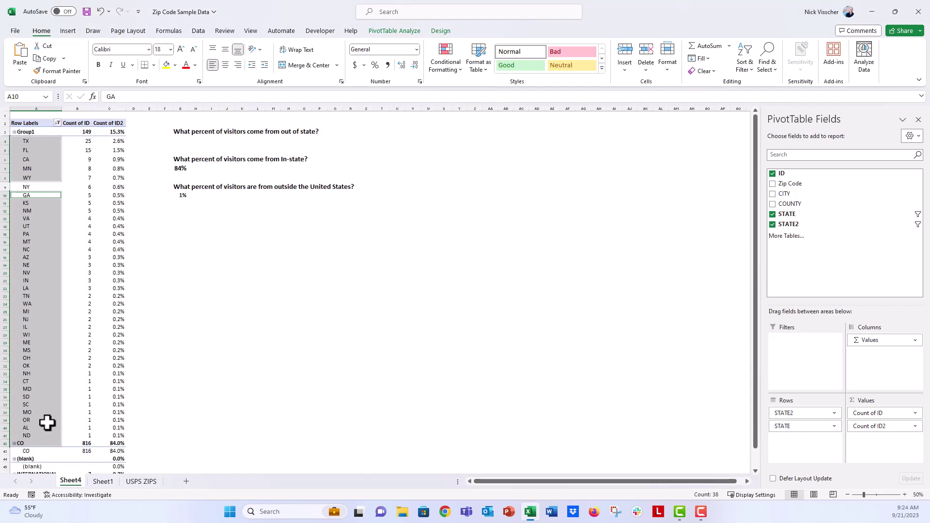
left_click(15, 133)
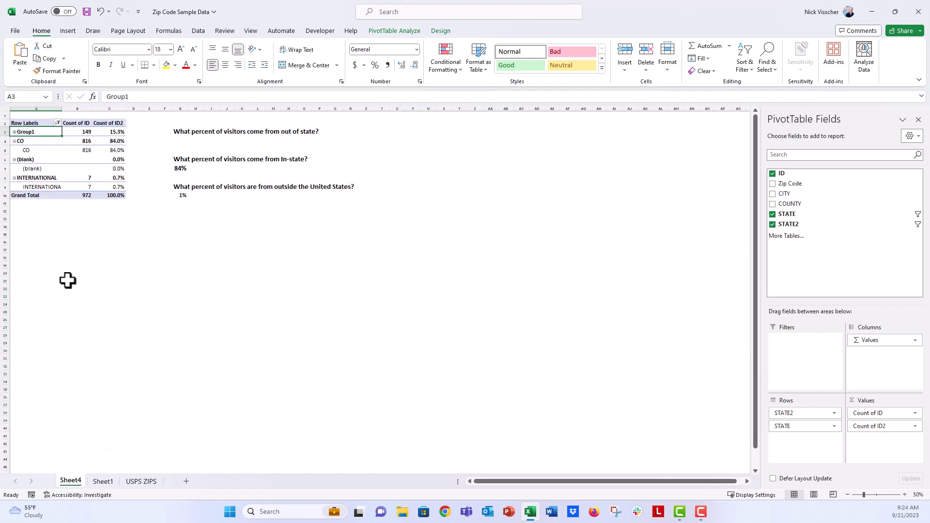
type("Out")
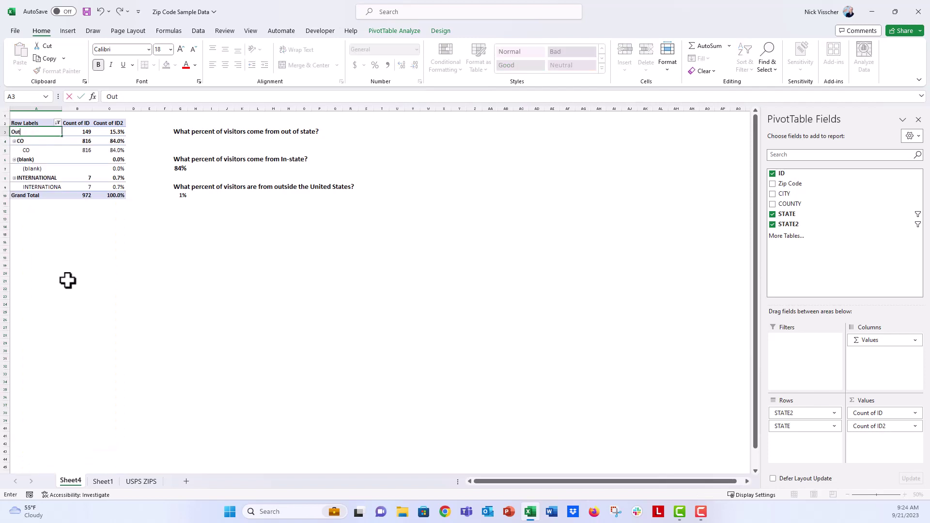
type(" of State")
key("Return")
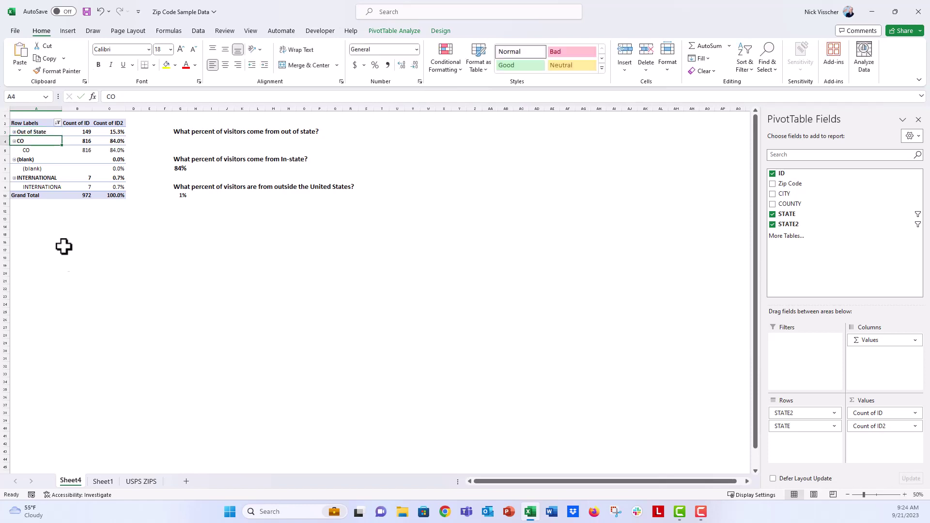
left_click(76, 132)
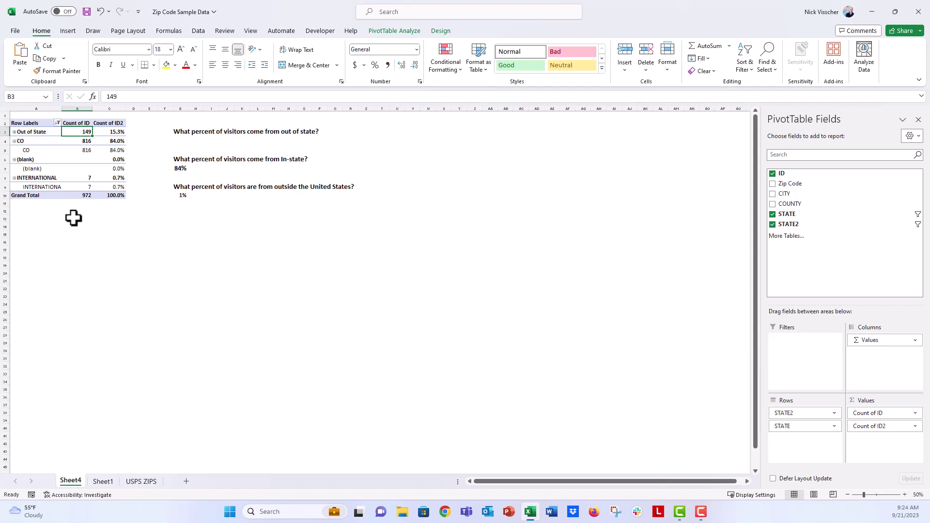
key("Right")
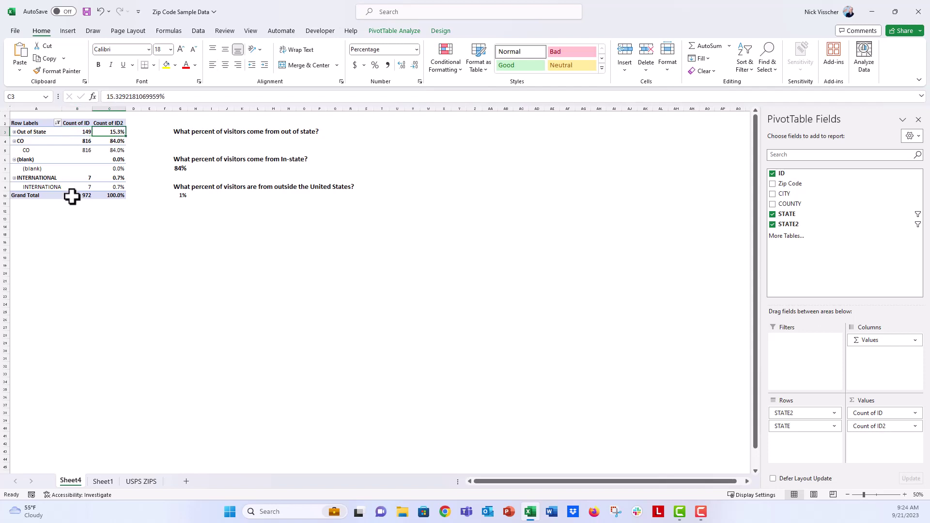
- Enter 15% in G4 for the out-of-state question, then review the 84% and 1% answers
left_click(186, 138)
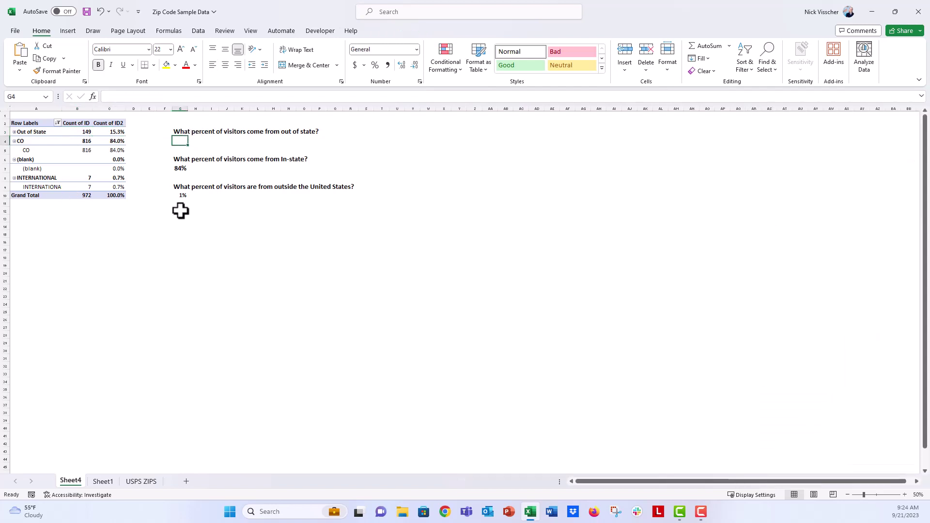
type("15%")
key("Return")
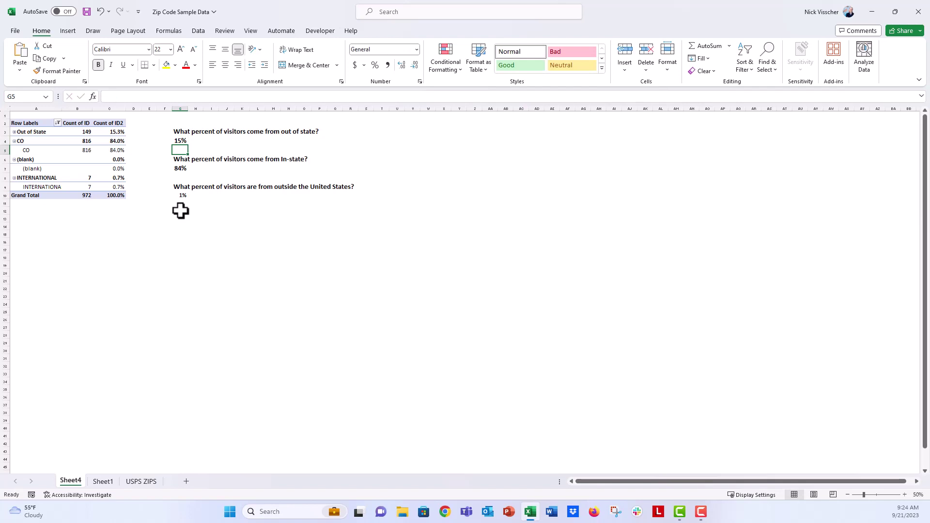
key("Down")
key("Down")
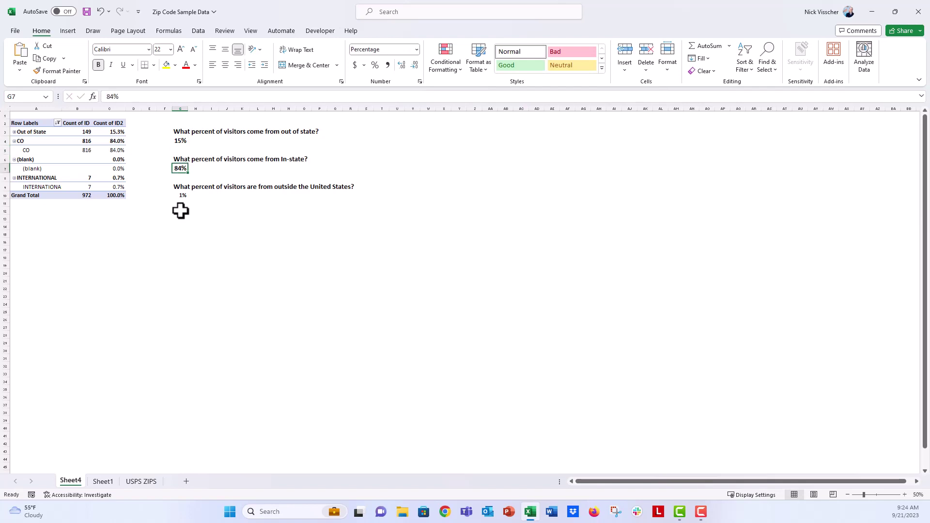
key("Down")
key("Down")
key("Down")
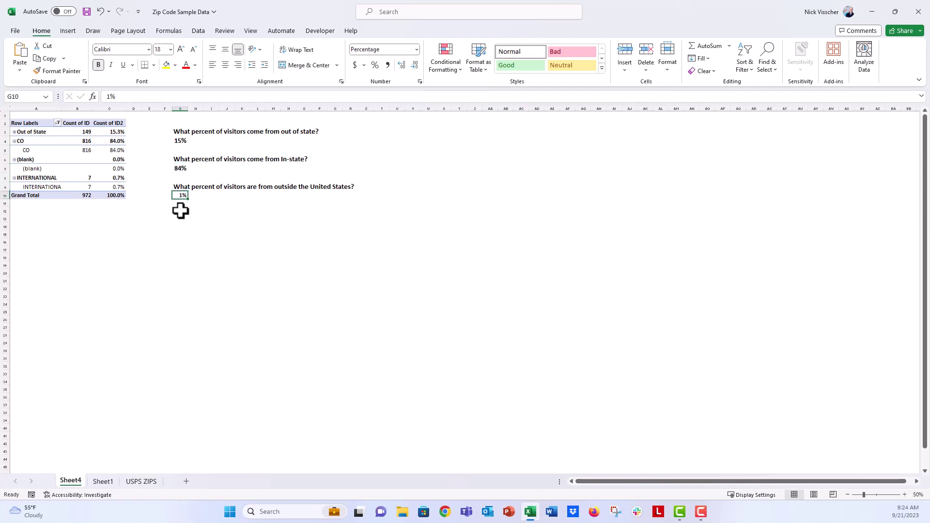